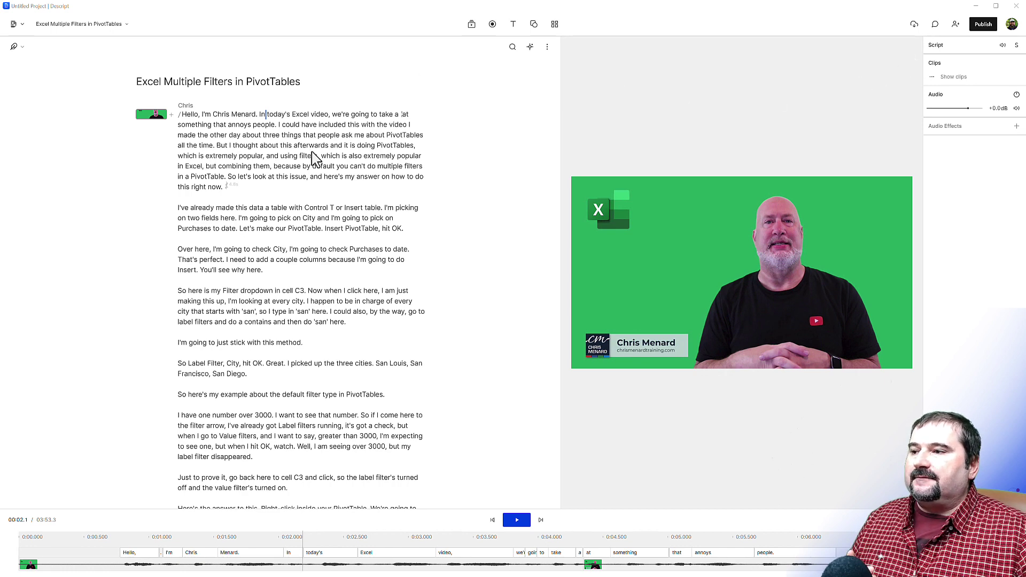
Set Descript's export to Subtitles in SubRip (.srt) format, 42 characters per line, 2 lines per card.
scroll(327, 183, down, 3)
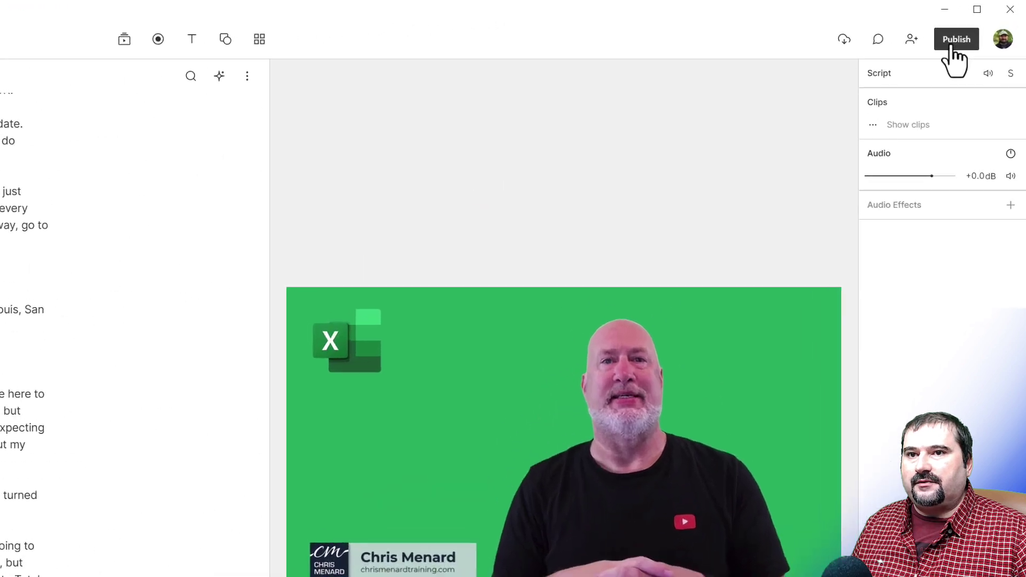
click(982, 24)
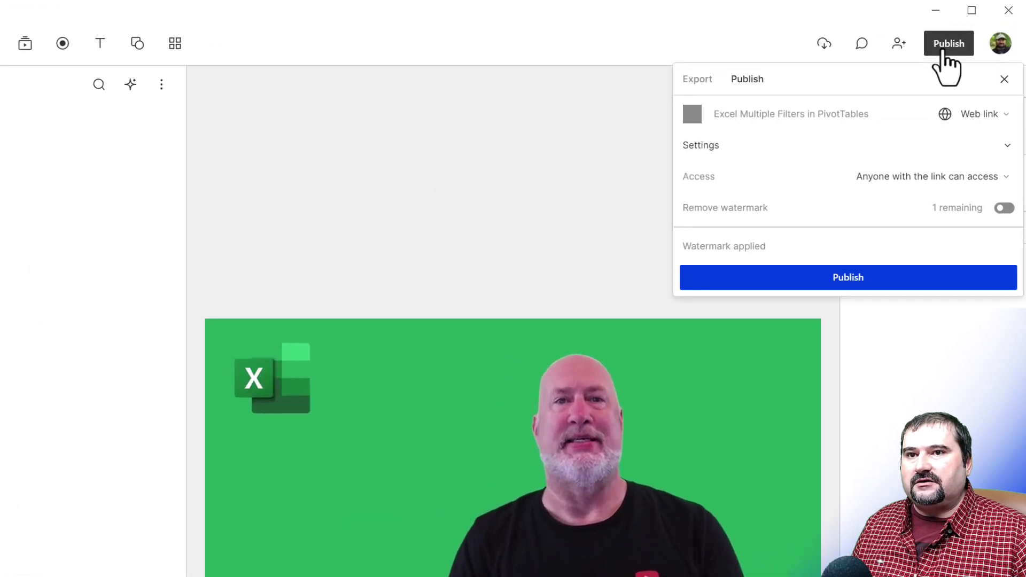
click(700, 85)
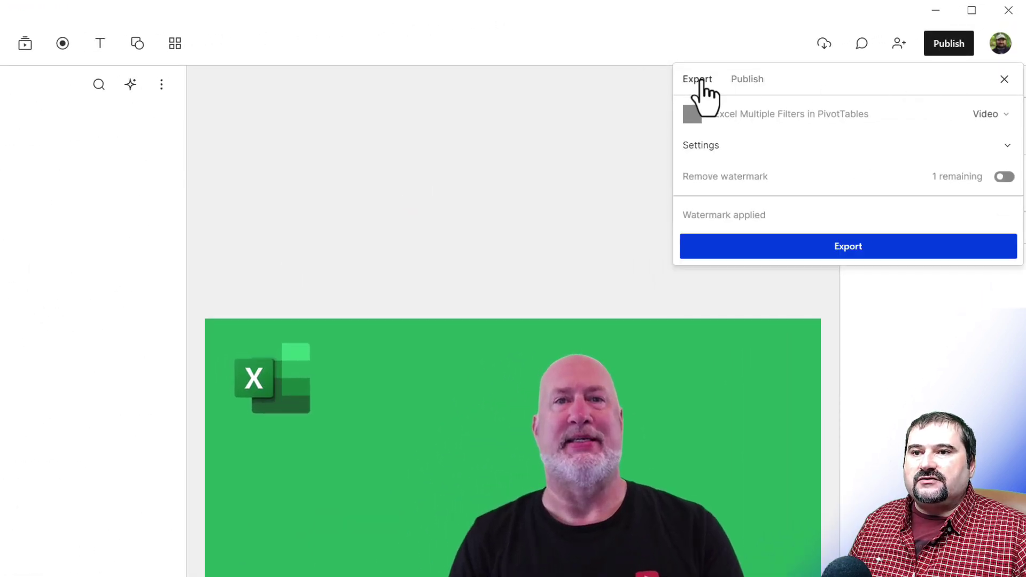
click(1004, 145)
click(998, 122)
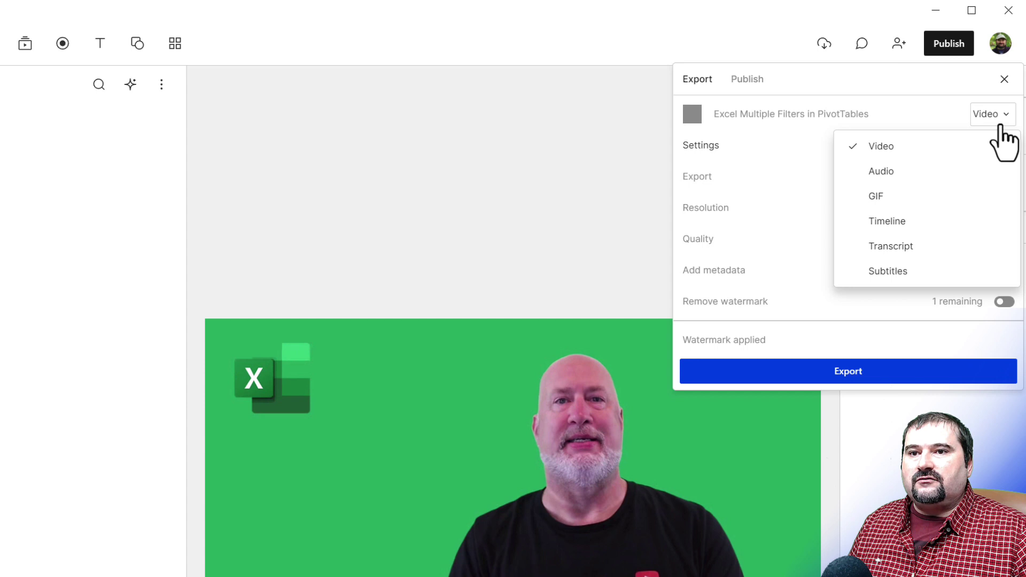
click(888, 247)
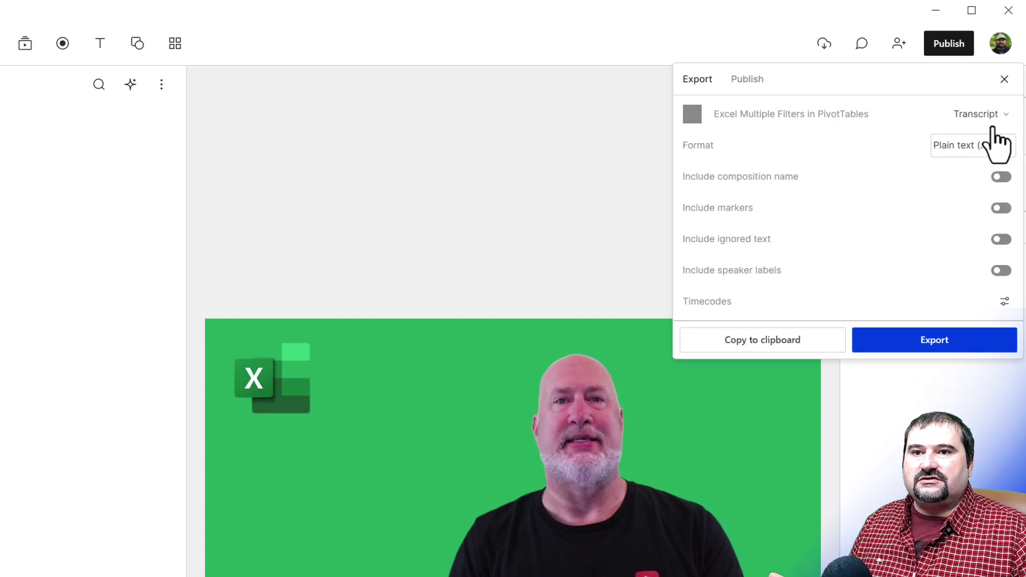
click(993, 117)
click(888, 271)
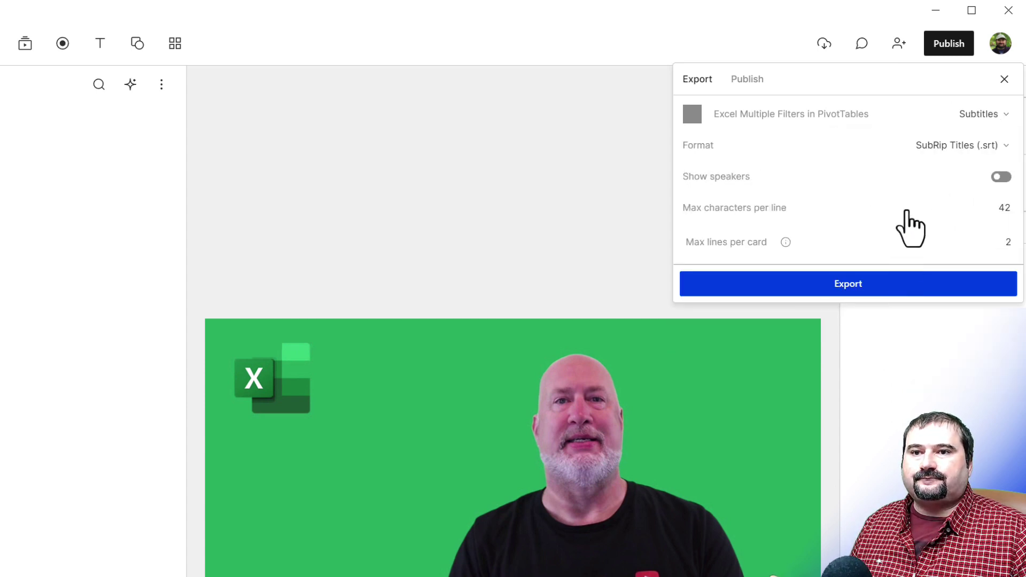
click(976, 147)
click(939, 174)
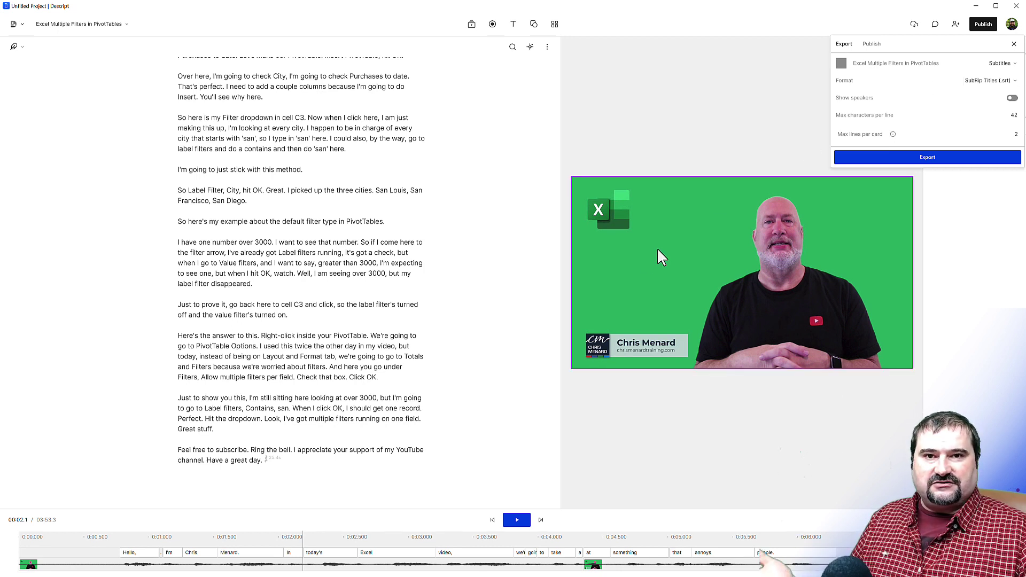
In YouTube Studio, duplicate the English subtitles for editing, overwriting the existing English draft.
key(alt+Tab)
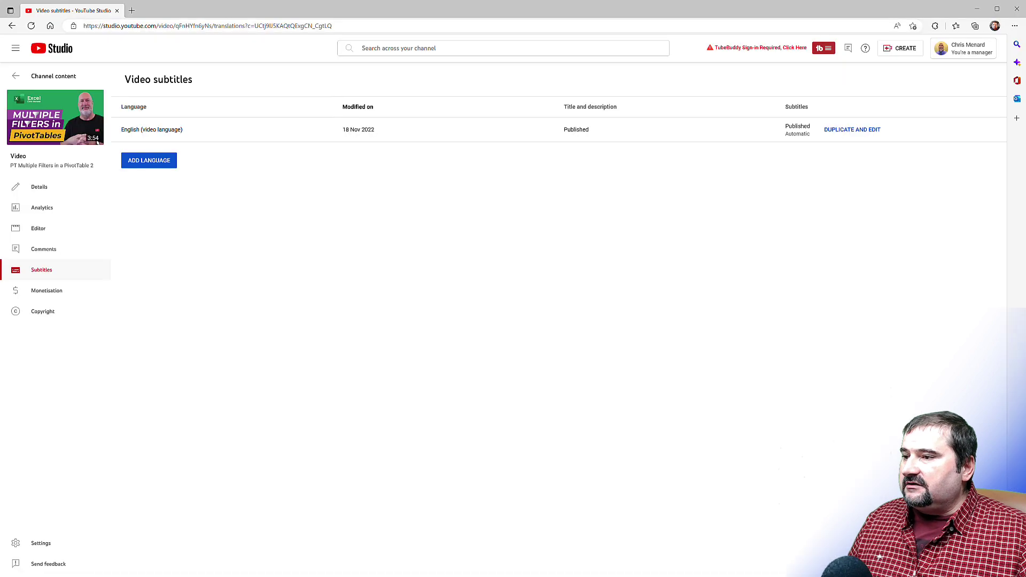
click(47, 188)
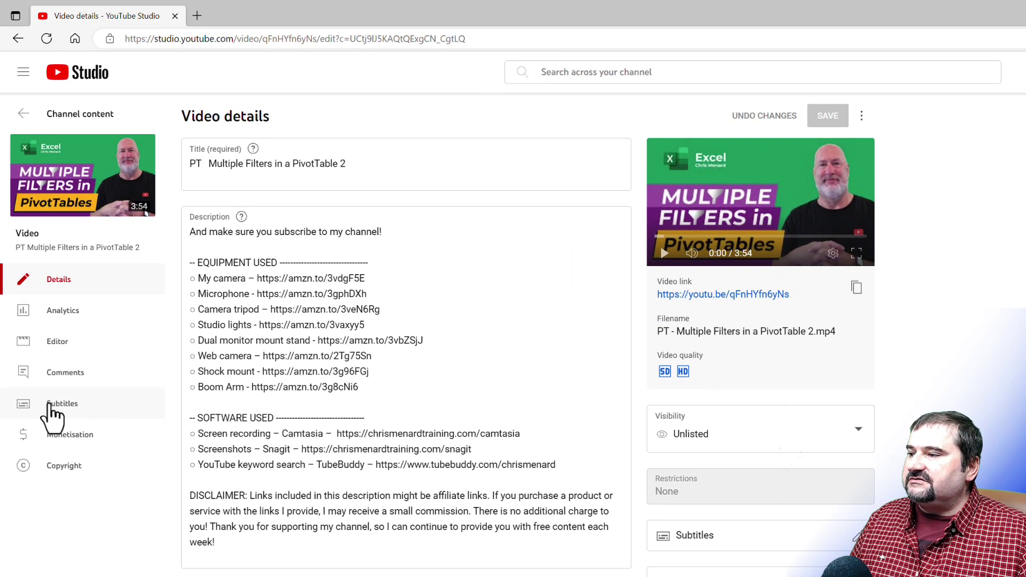
click(58, 407)
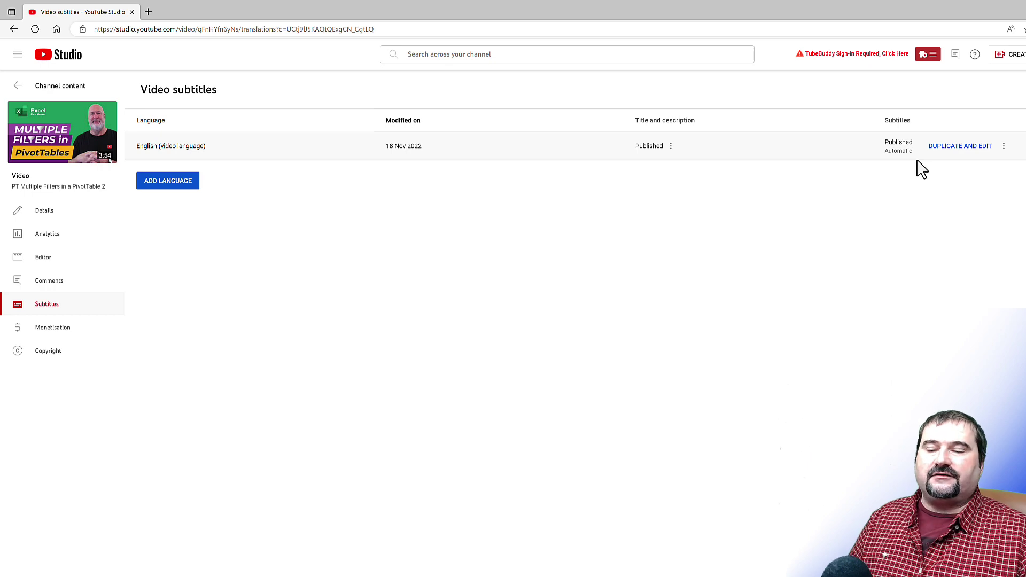
click(960, 149)
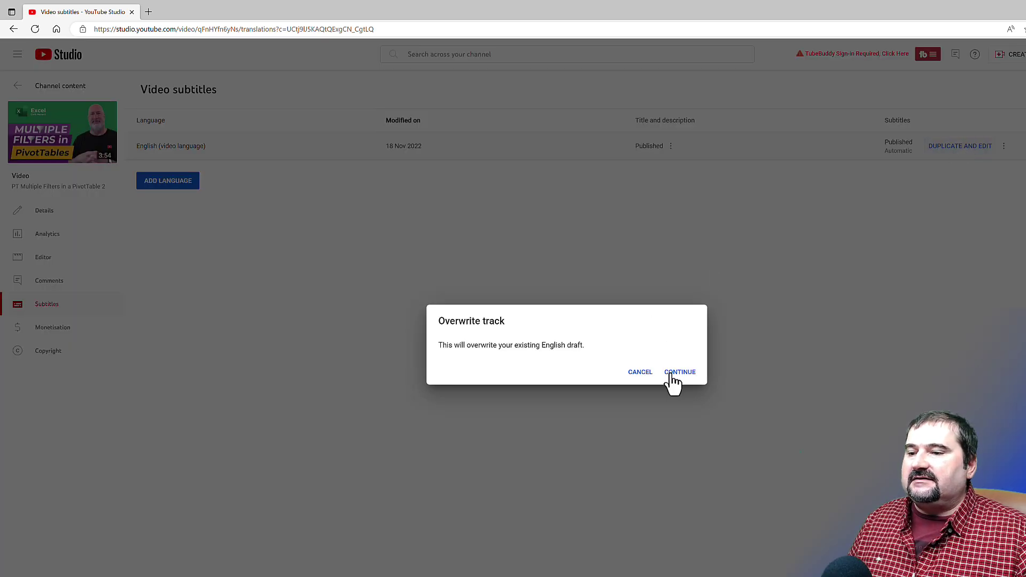
click(674, 380)
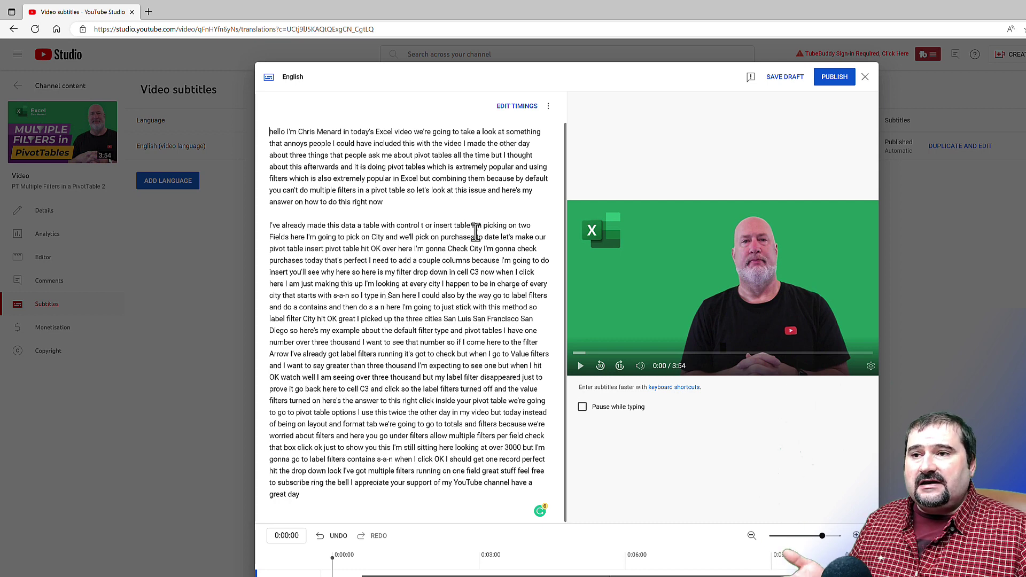
Discard the subtitle edits and delete the automatic English captions from the video.
click(864, 76)
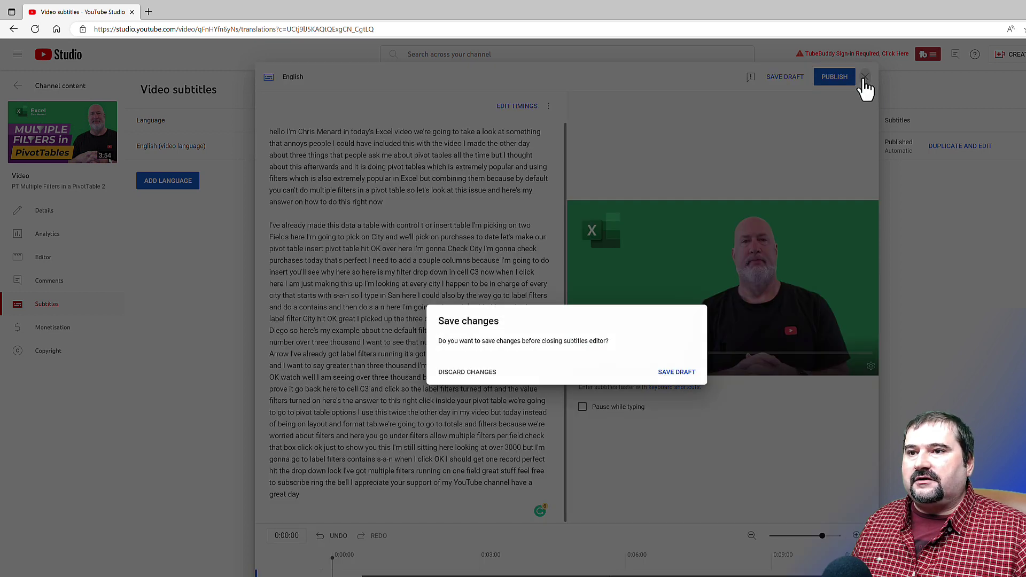
click(468, 372)
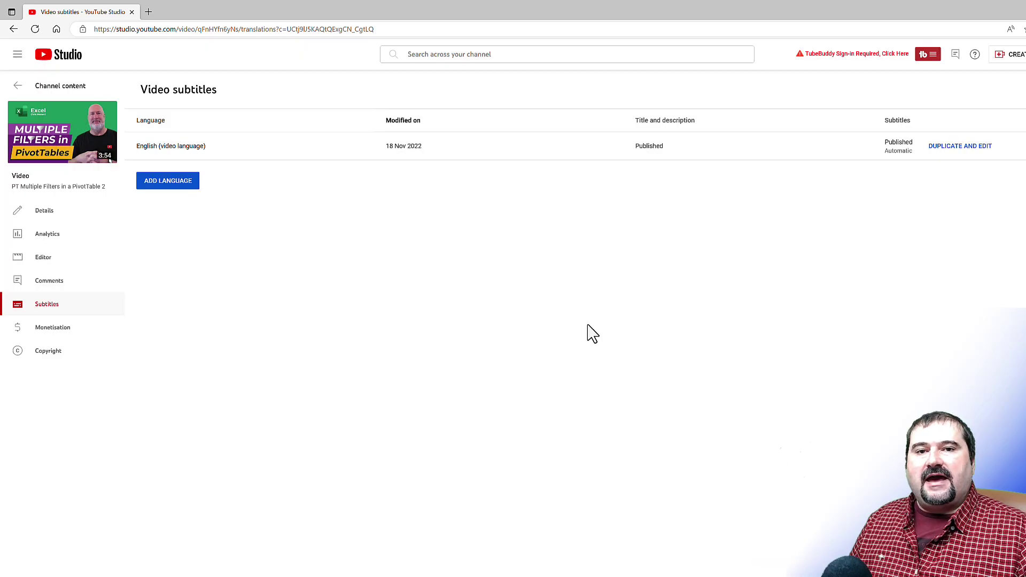
mouse_move(1004, 150)
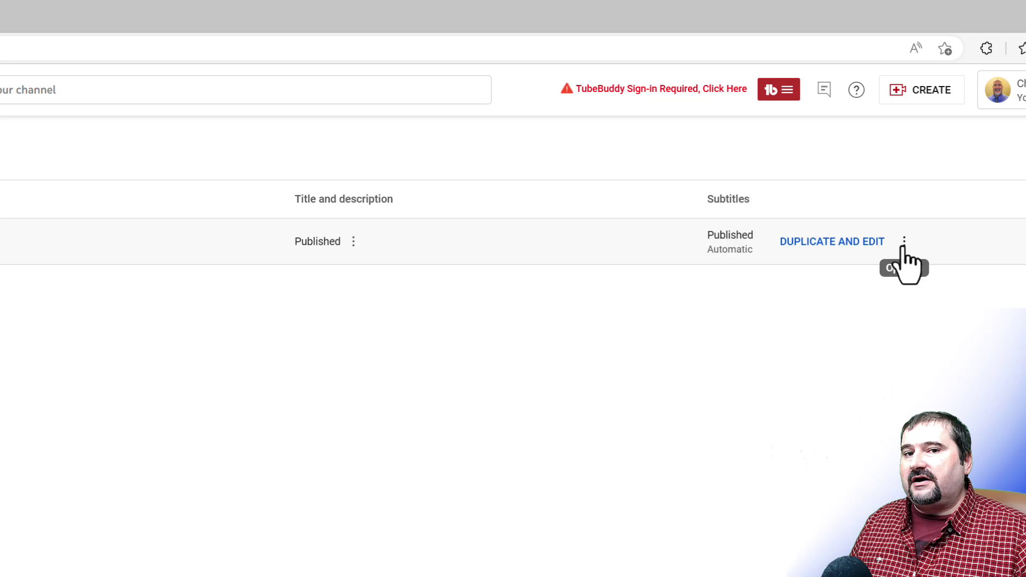
click(903, 246)
click(786, 290)
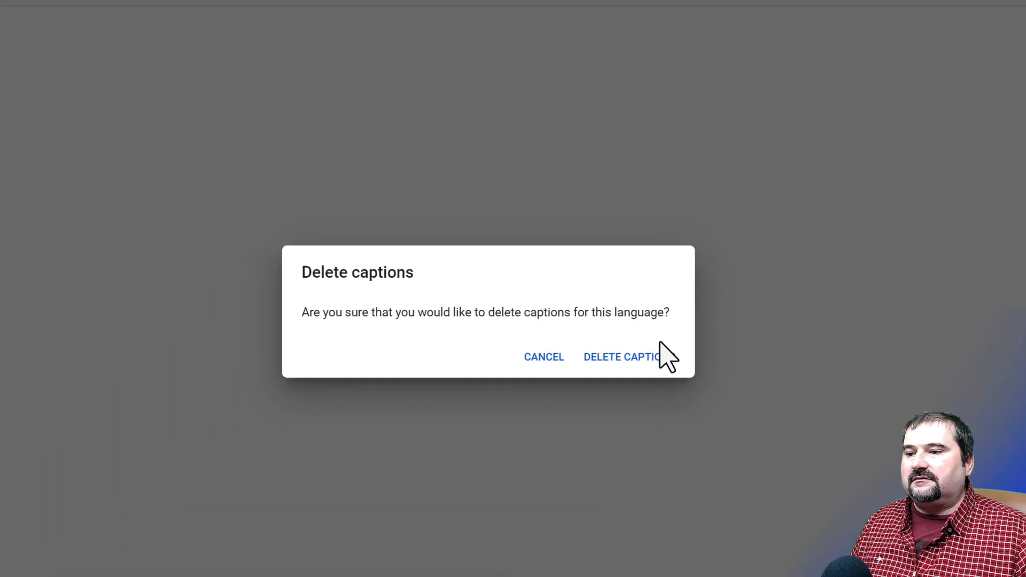
click(649, 356)
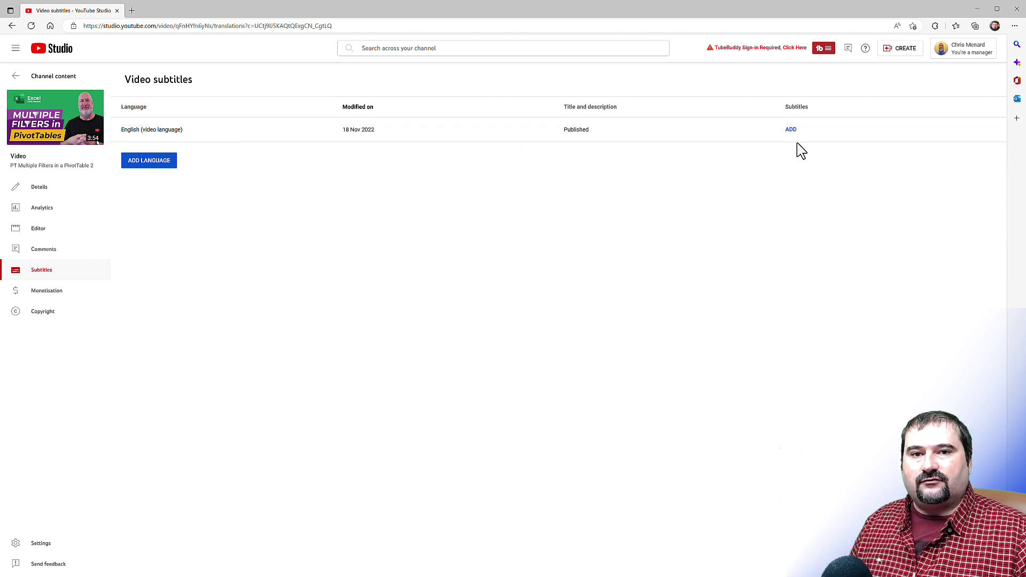
Select the entire corrected script text in the Descript project.
click(694, 568)
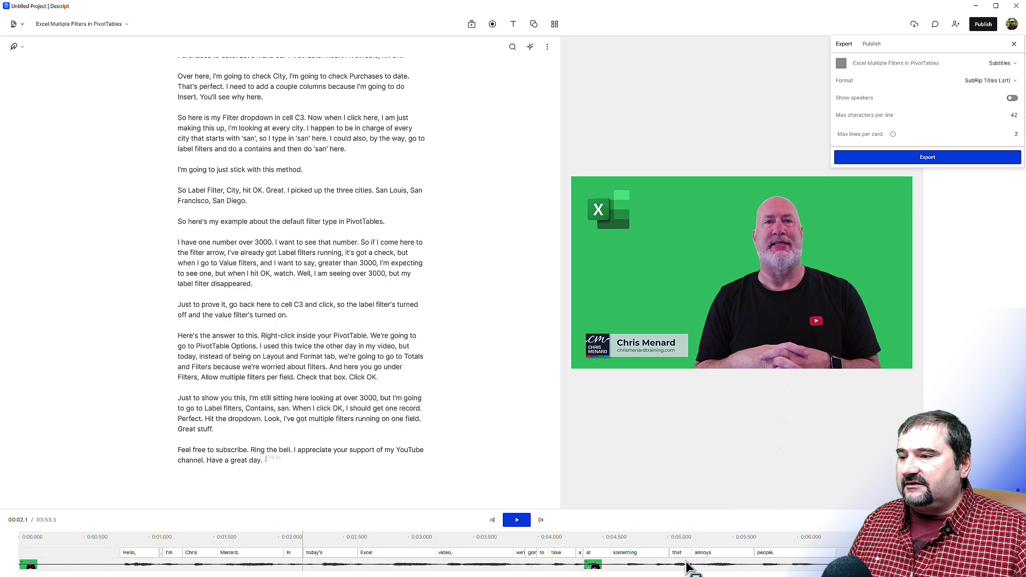
click(282, 190)
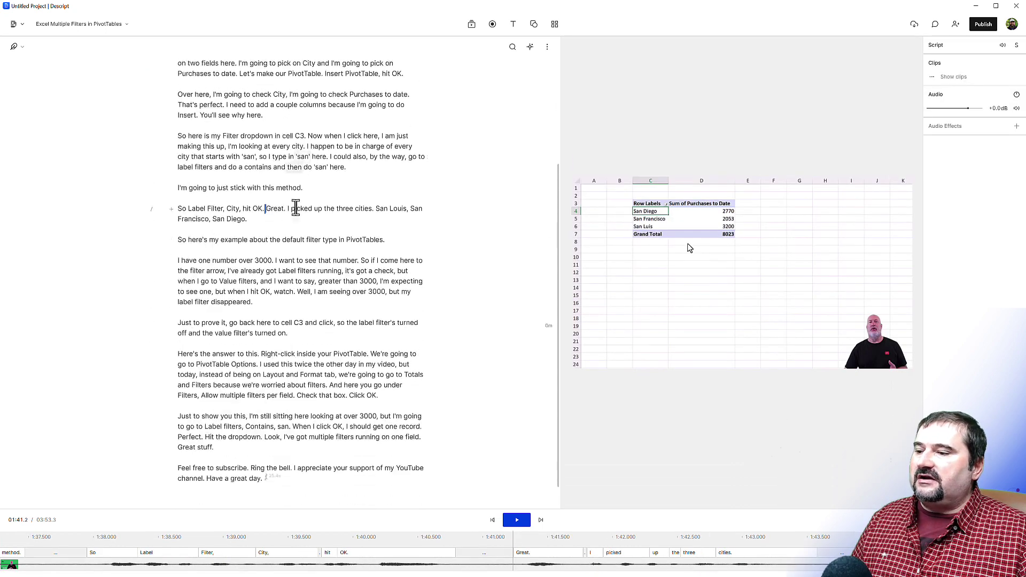
scroll(304, 225, up, 3)
click(289, 200)
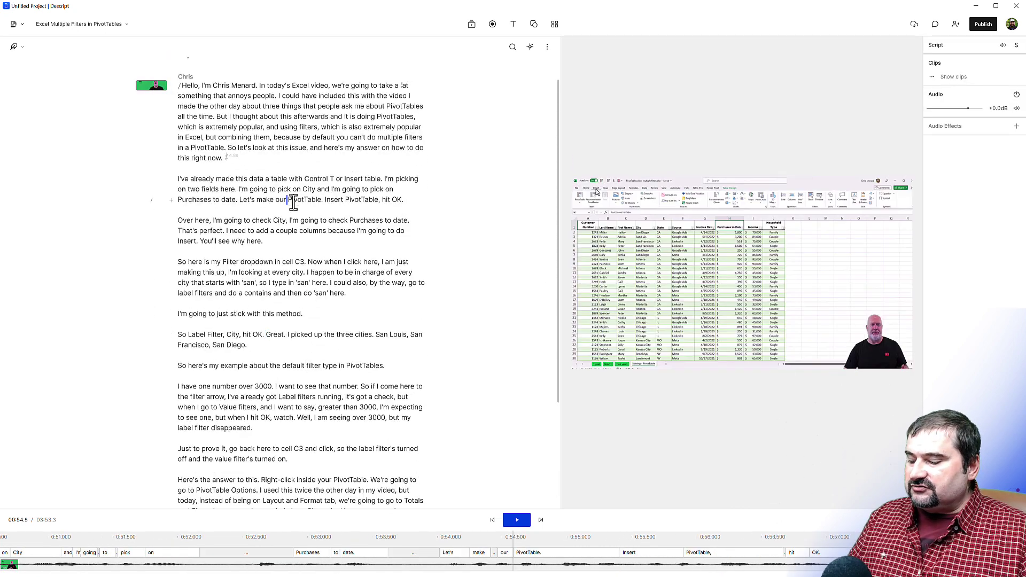
key(ctrl+a)
scroll(294, 203, down, 2)
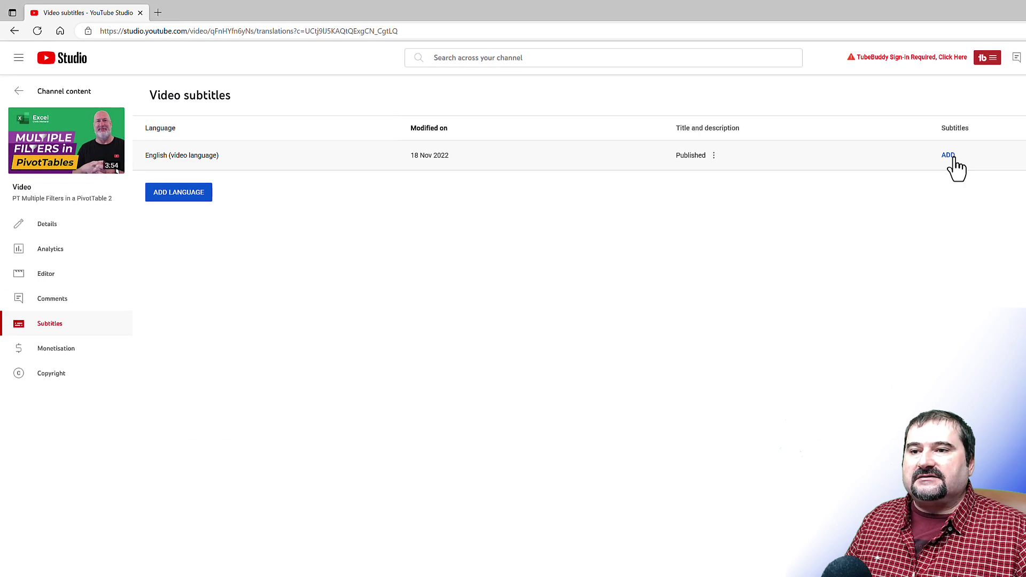
Add English subtitles by entering them manually, pasting in the corrected Descript transcript.
click(952, 156)
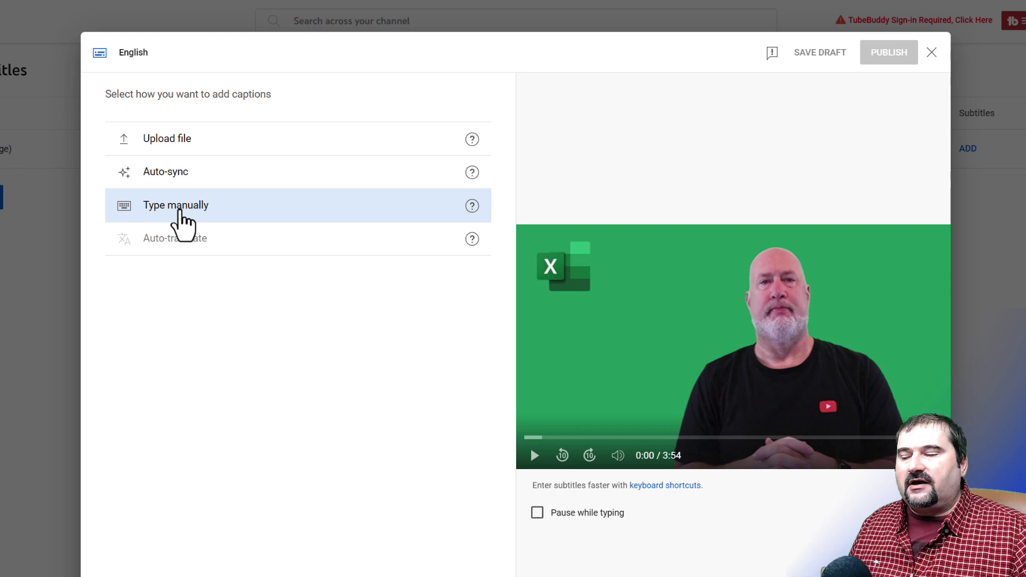
click(179, 210)
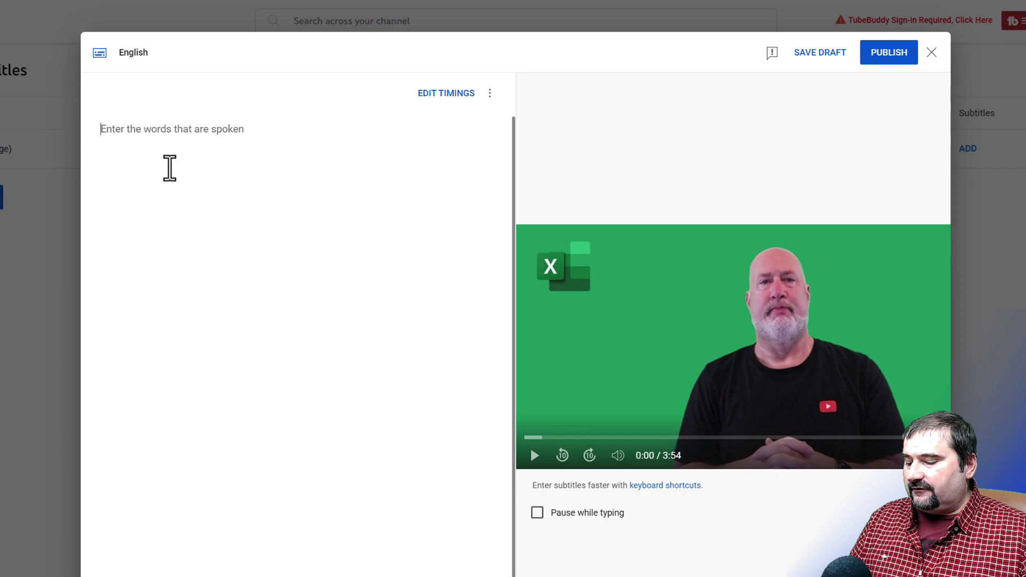
key(ctrl+v)
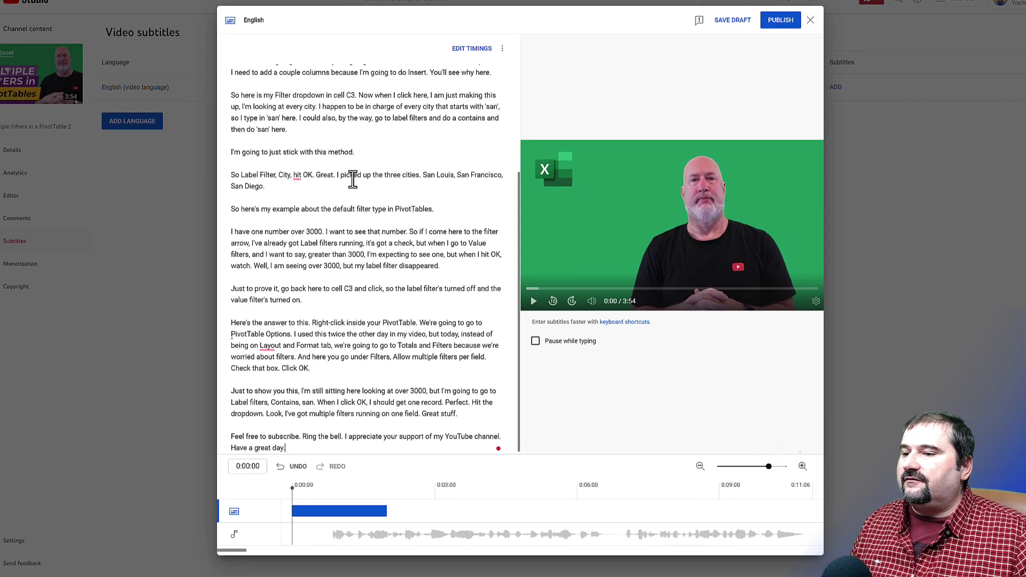
Dismiss the PivotTable spelling suggestion and play a short preview to check the captions.
scroll(352, 181, up, 5)
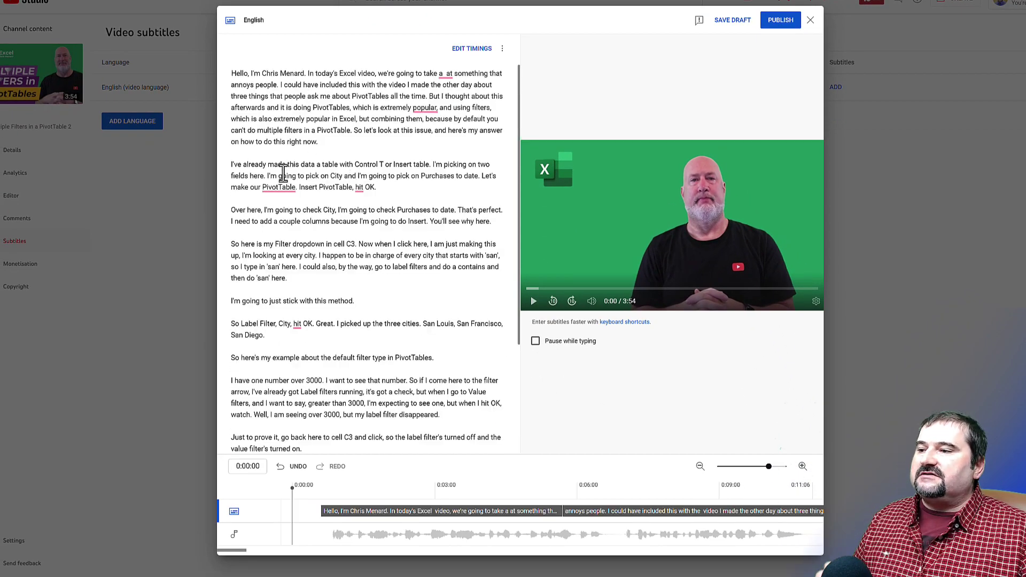
mouse_move(270, 189)
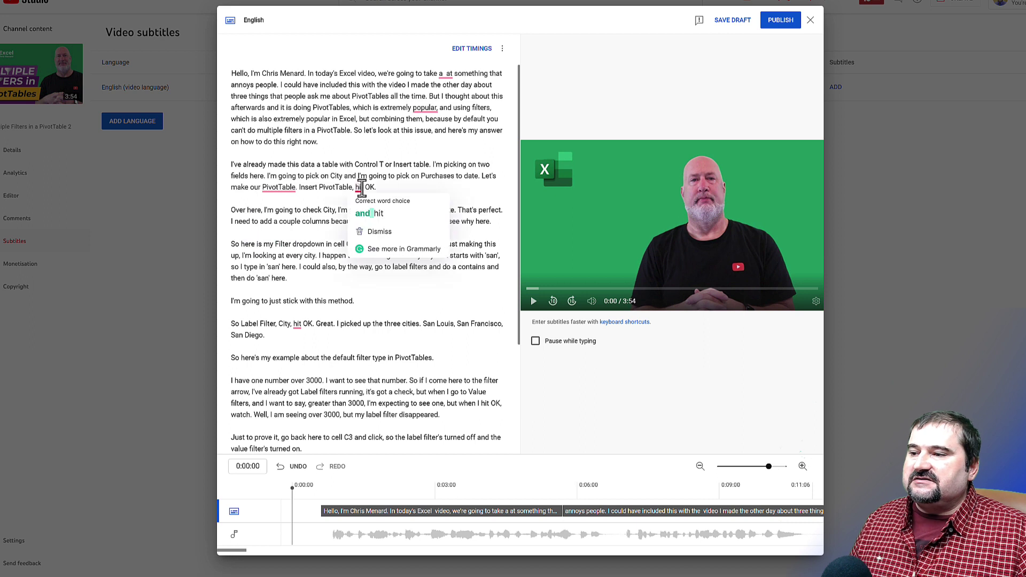
click(388, 187)
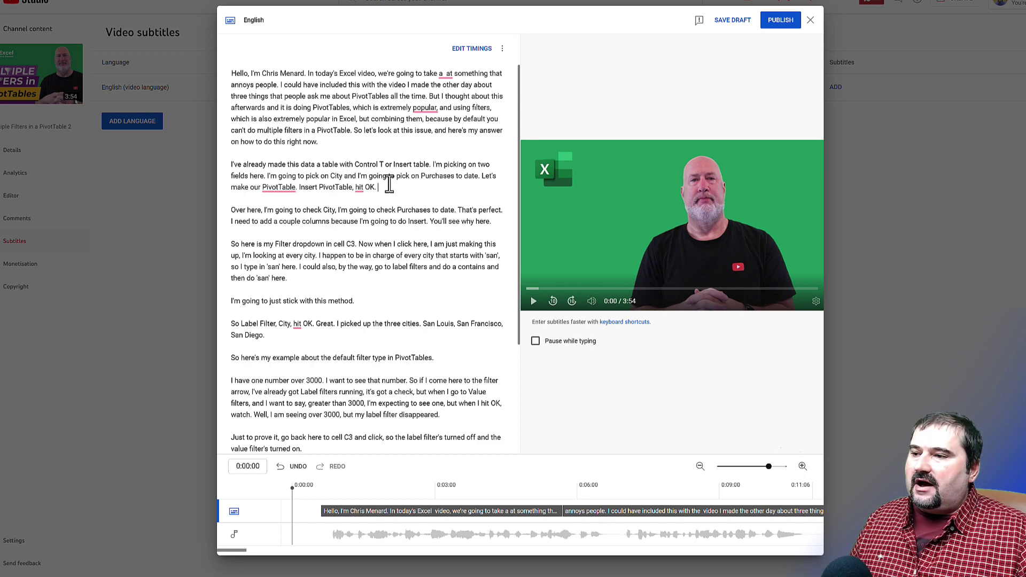
scroll(388, 185, down, 3)
scroll(320, 160, up, 2)
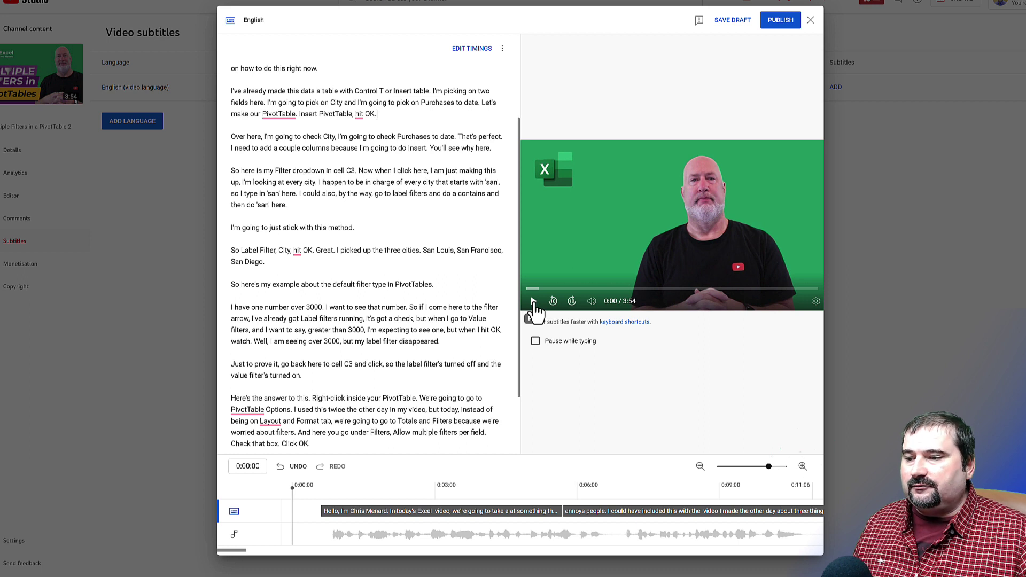
click(534, 303)
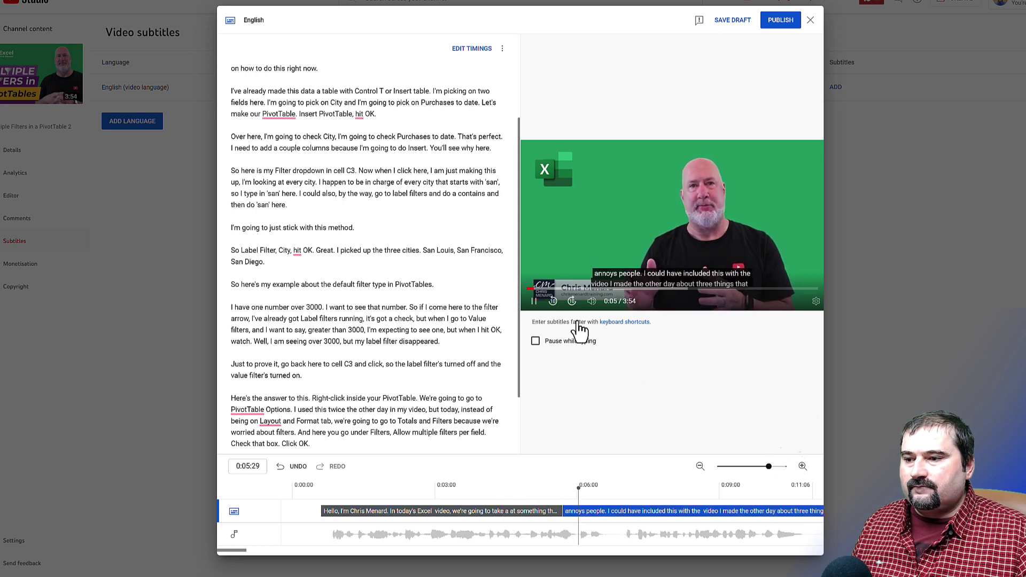
key(shift+space)
Correct the opening line from 'take a at' to 'take look at'.
scroll(383, 307, up, 2)
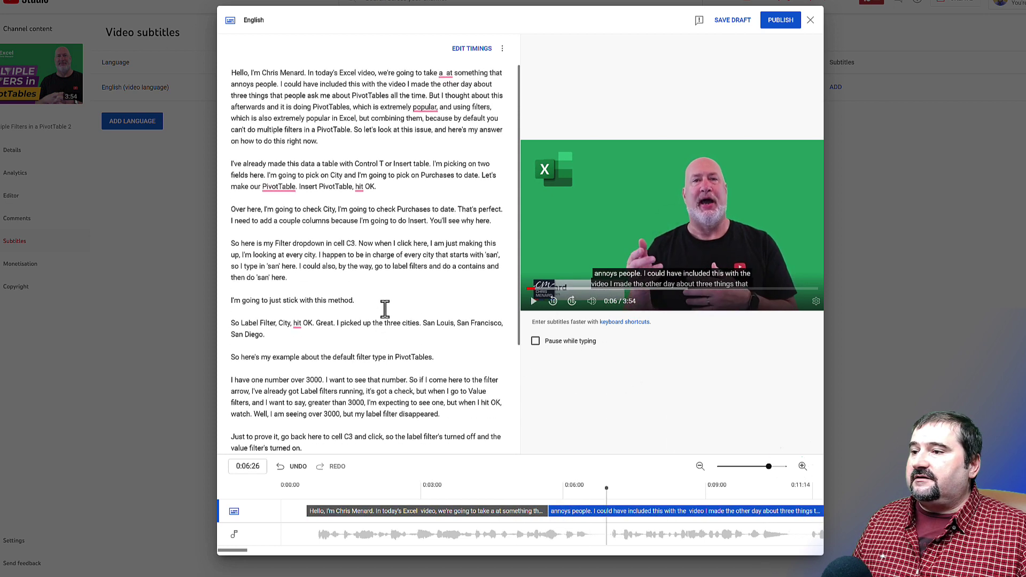
right_click(441, 75)
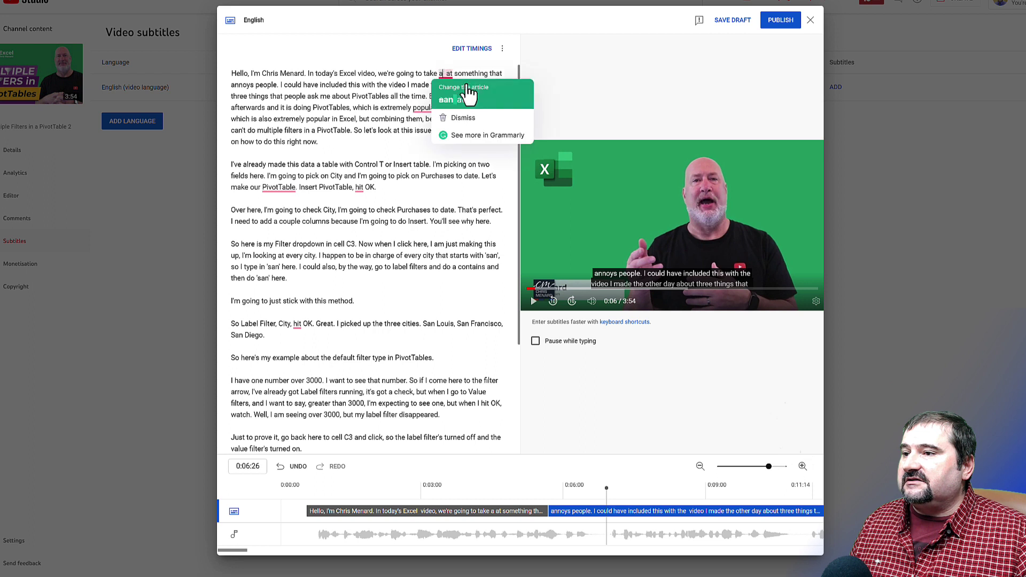
click(472, 92)
text(ook)
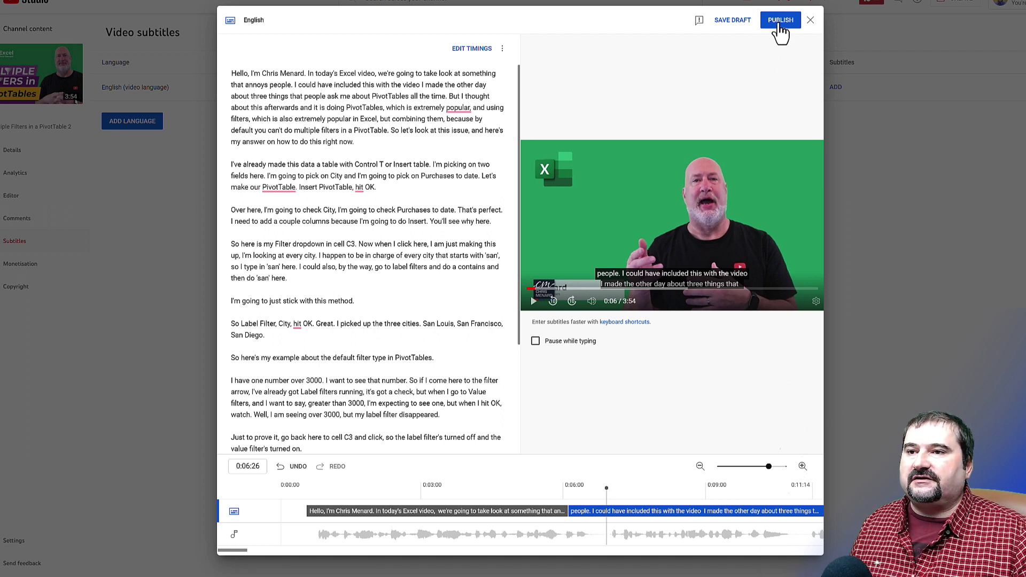
Publish the edited English subtitles and open the video on its YouTube watch page.
click(780, 24)
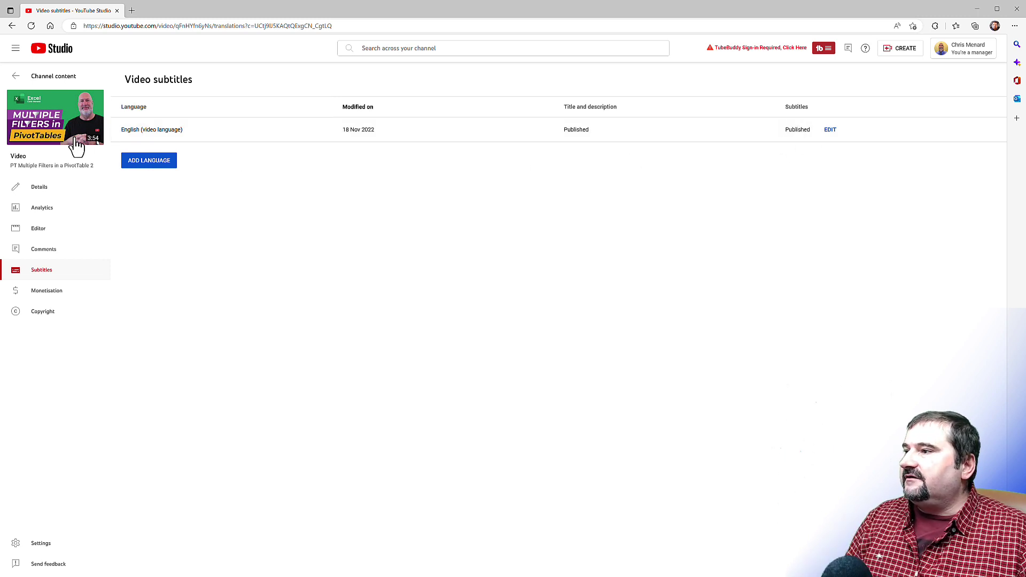
click(56, 121)
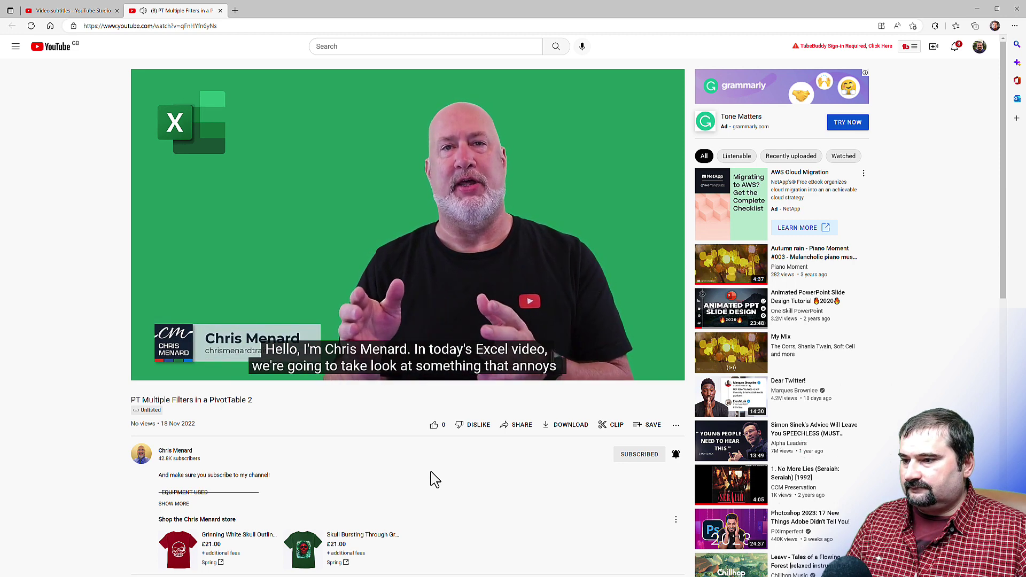
Pause the video and browse the channel's home page for 'Excel - Filter a PivotTable with a Timeline'.
key(space)
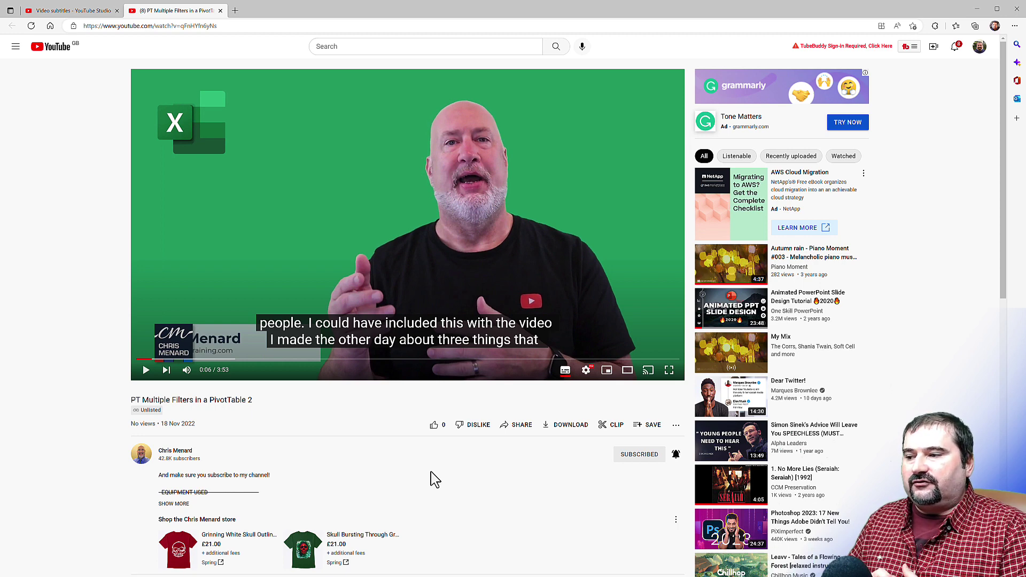
scroll(369, 481, down, 6)
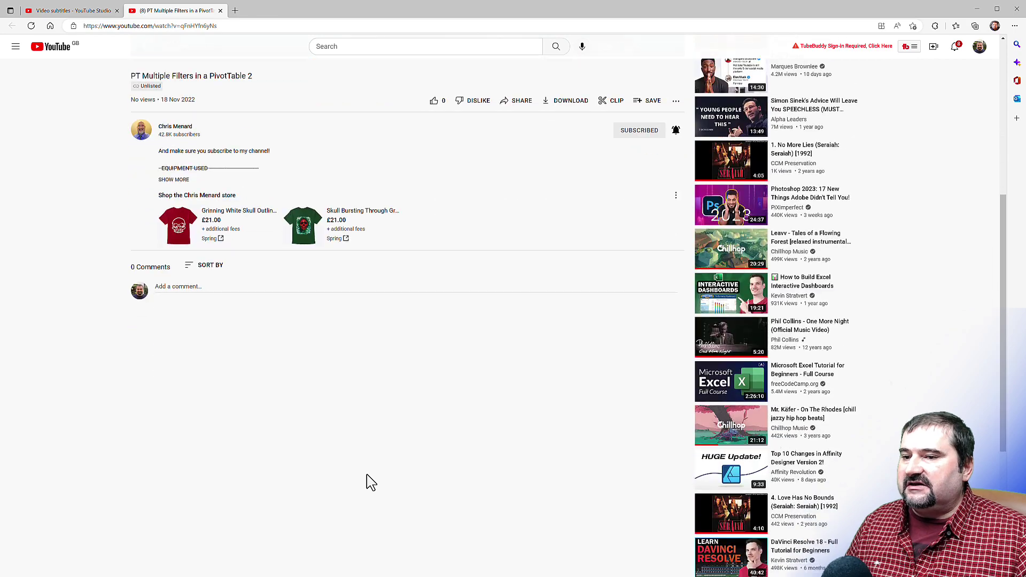
scroll(368, 480, up, 6)
click(174, 450)
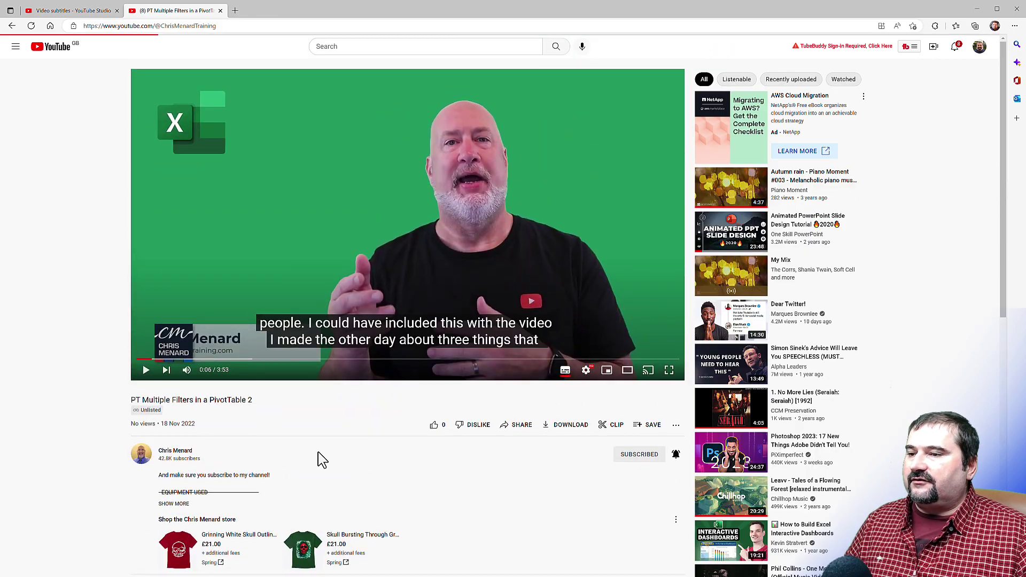
scroll(403, 441, down, 4)
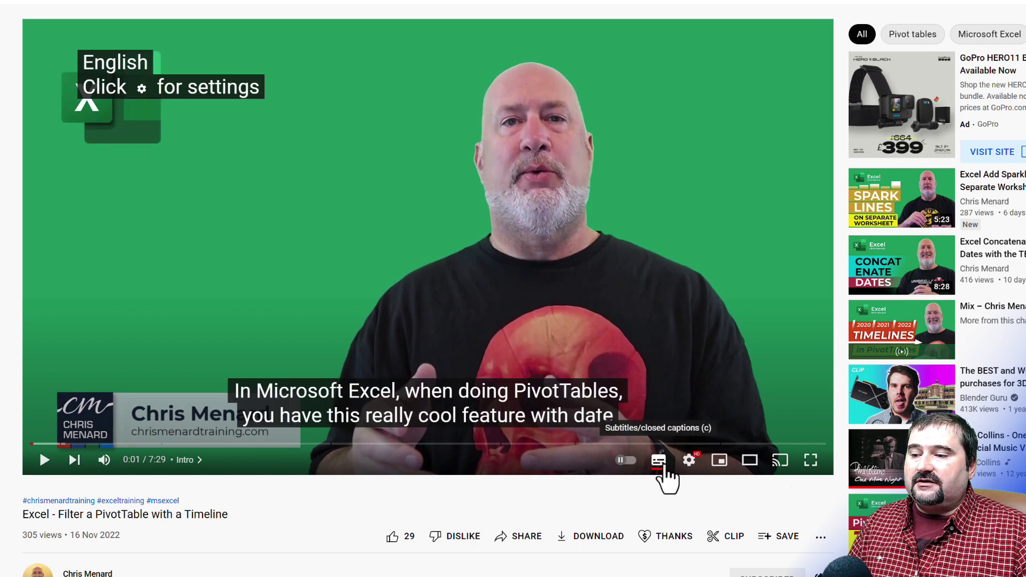
Auto-translate the English captions into French, then briefly play the video to check them.
click(686, 464)
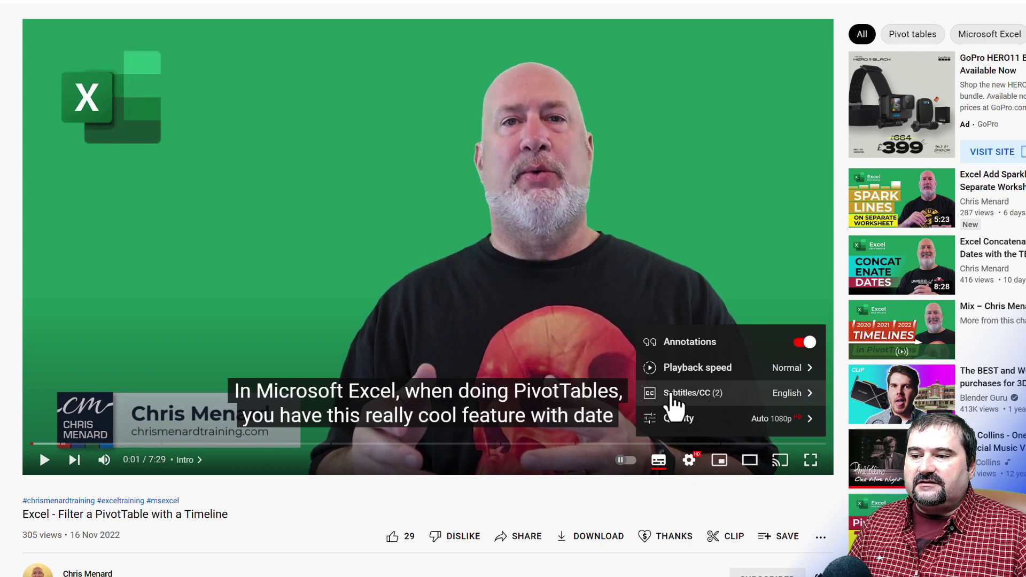
click(785, 394)
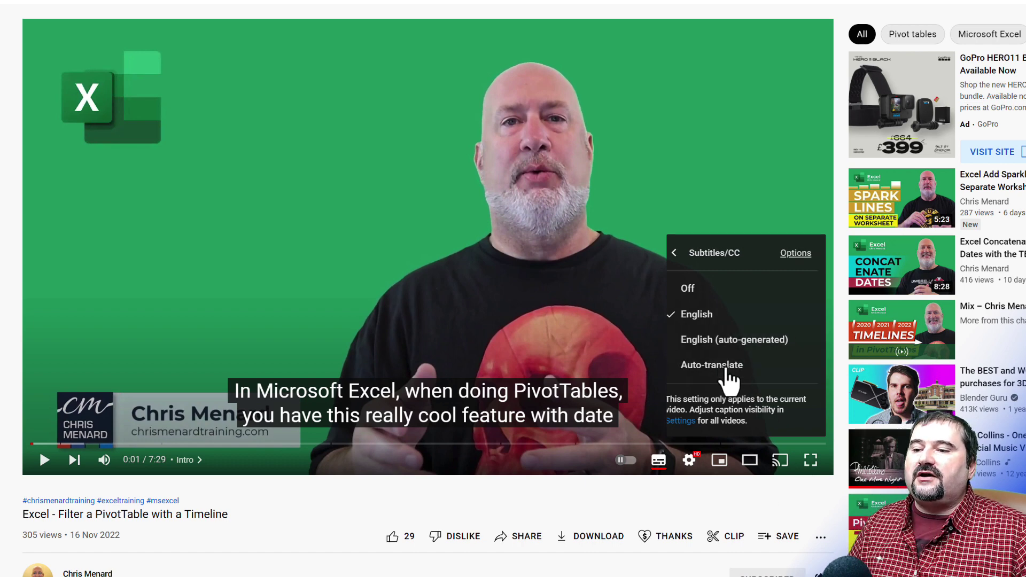
click(724, 368)
scroll(729, 371, down, 5)
scroll(734, 378, down, 6)
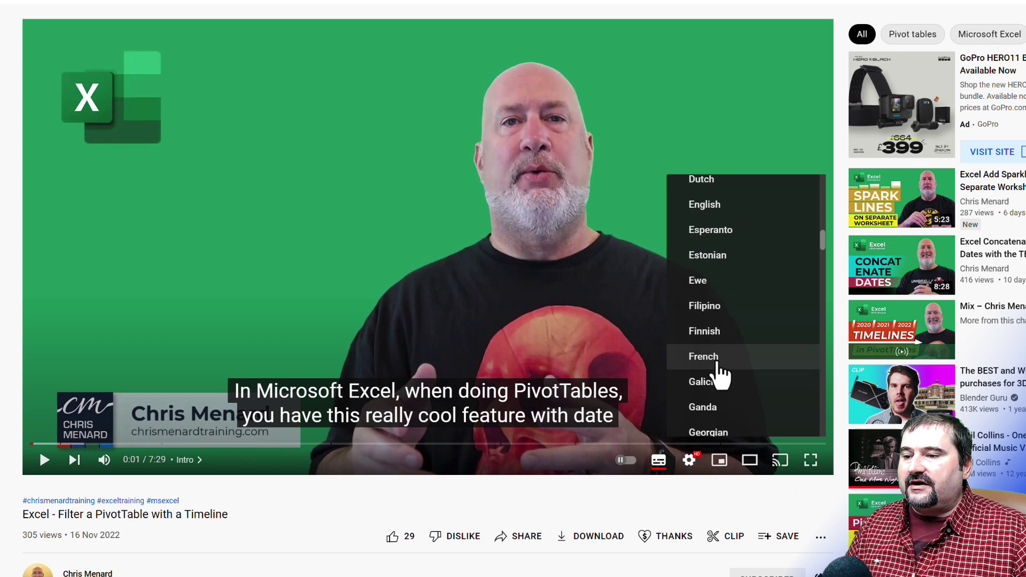
click(718, 374)
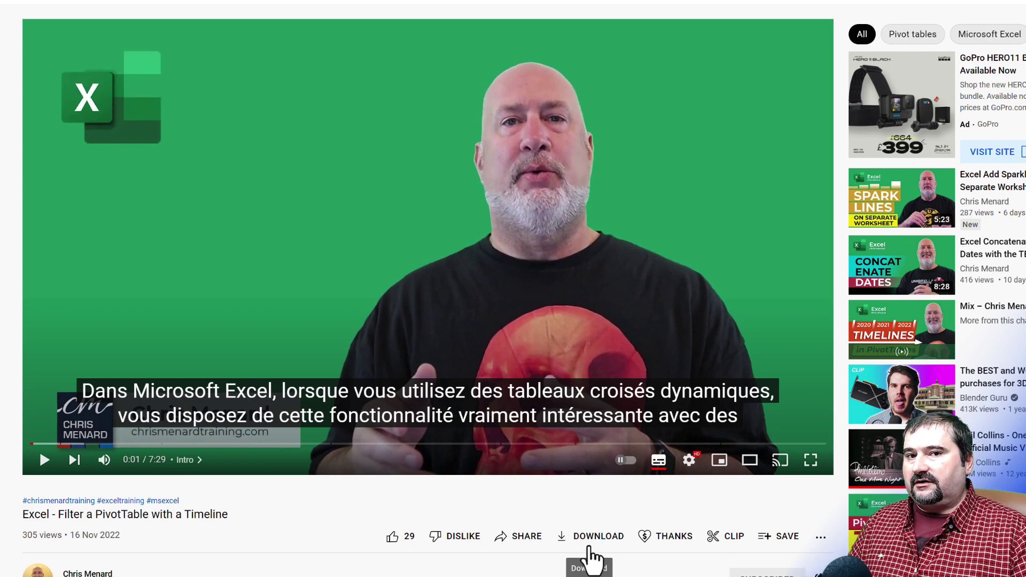
click(492, 297)
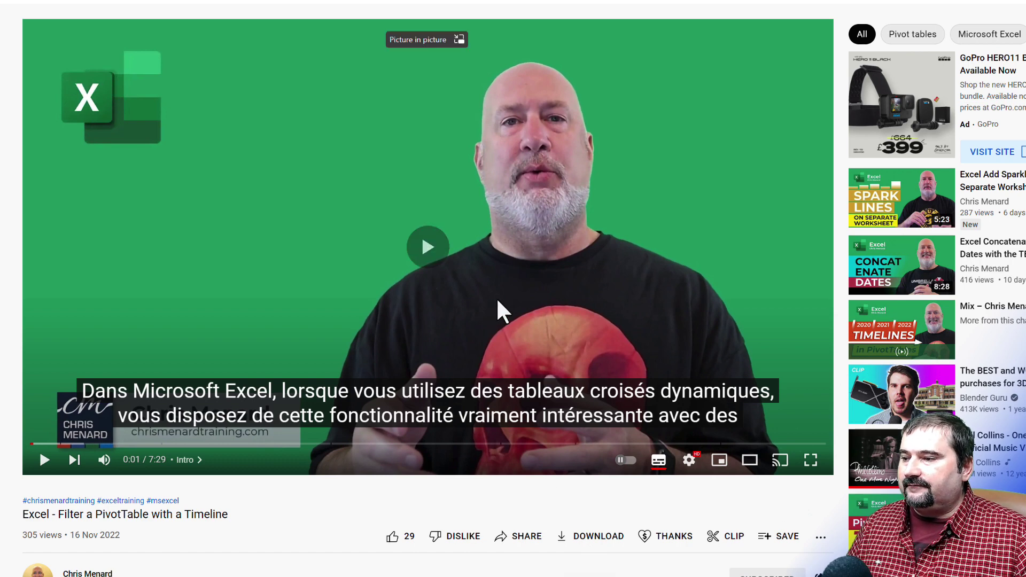
click(653, 287)
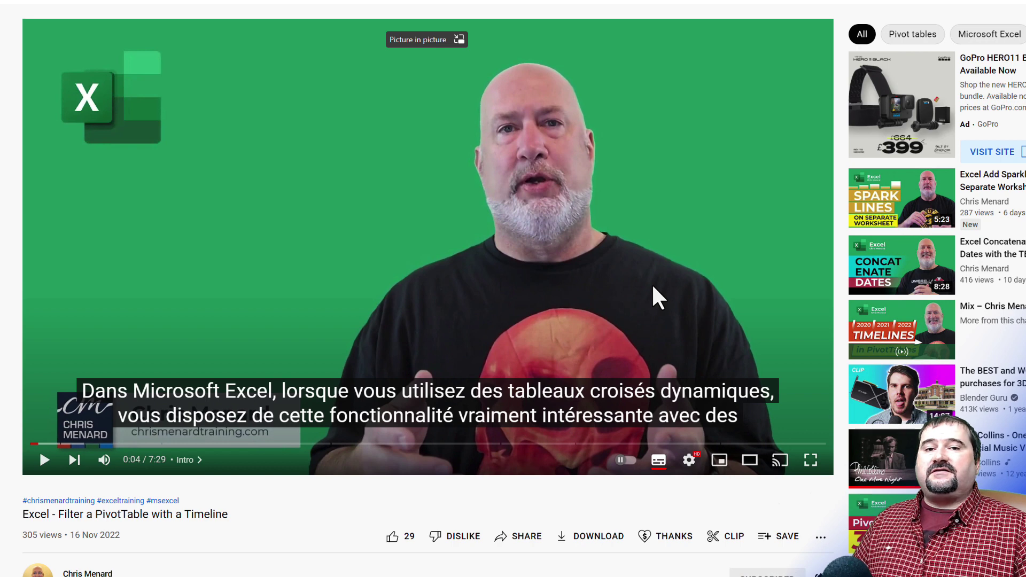